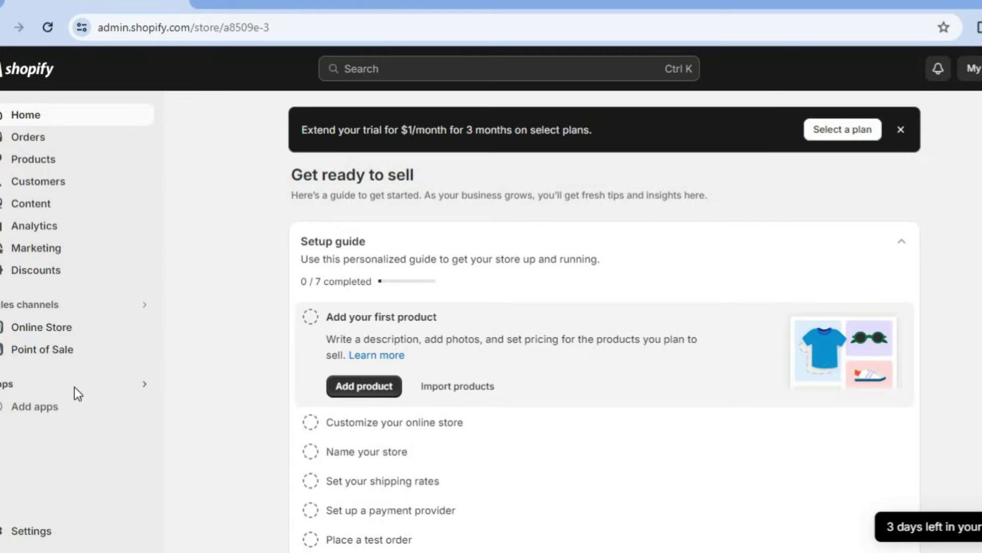
Filter the admin search to Apps and open the Apps and sales channels settings page.
left_click(75, 388)
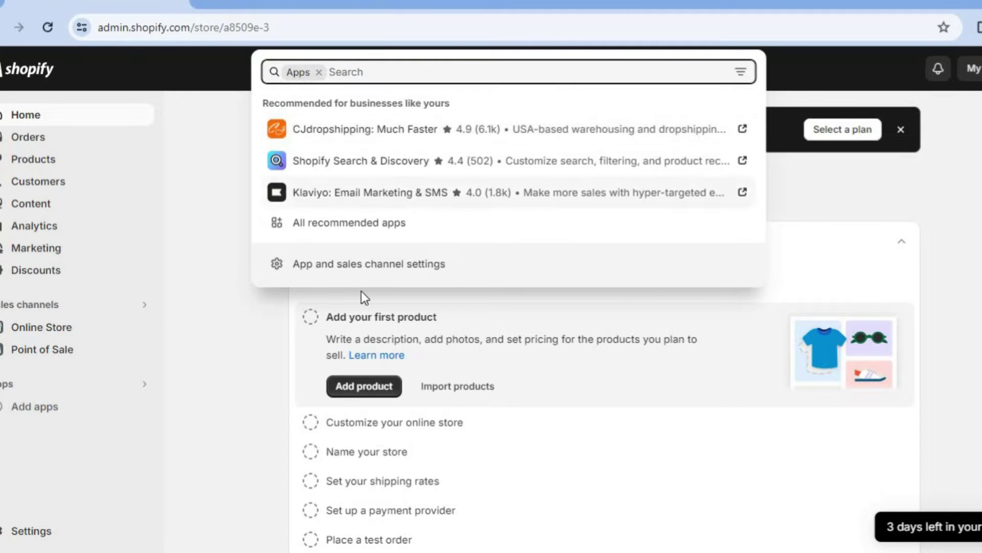
left_click(364, 263)
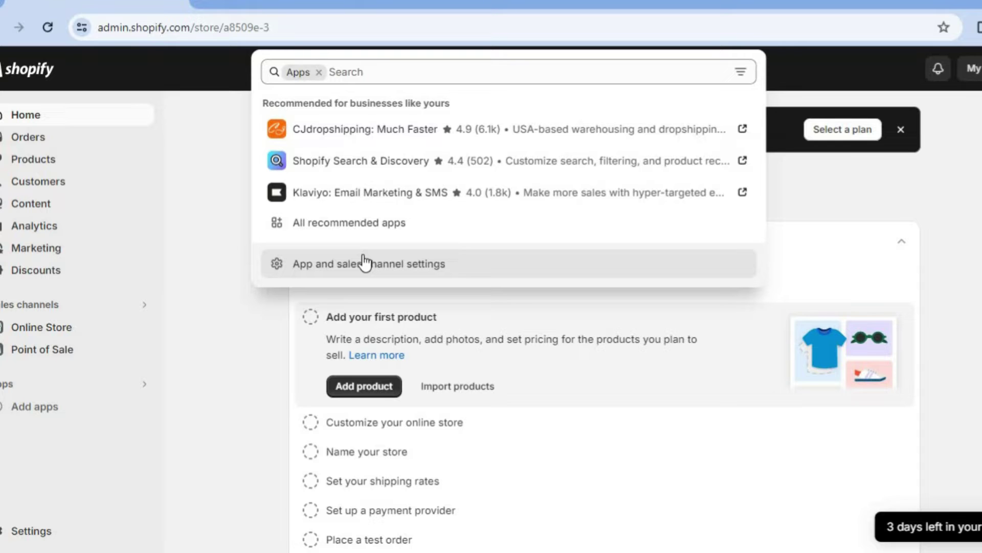
left_click(396, 266)
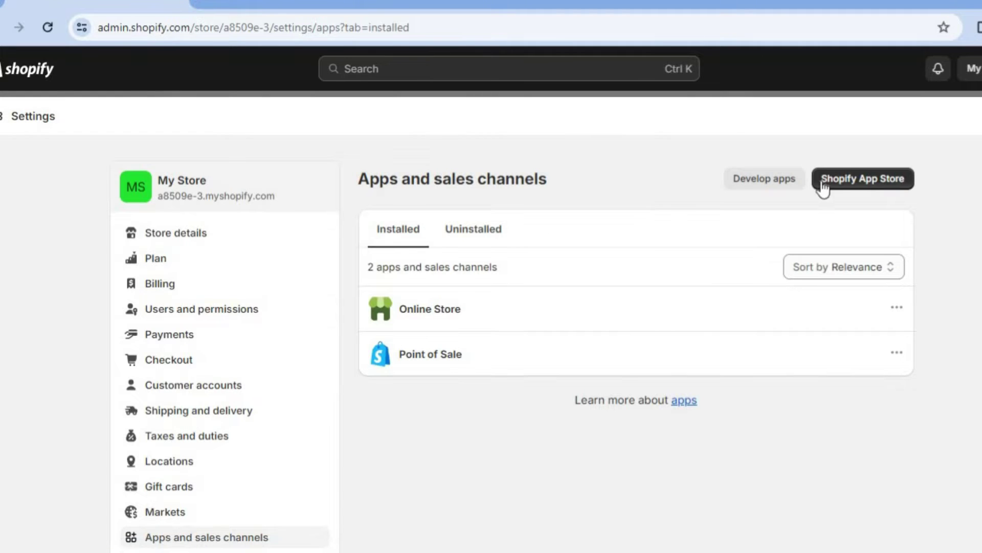
Search the Shopify App Store for 'cookie consent' and open the Avada GDPR Cookie Consent listing.
left_click(879, 186)
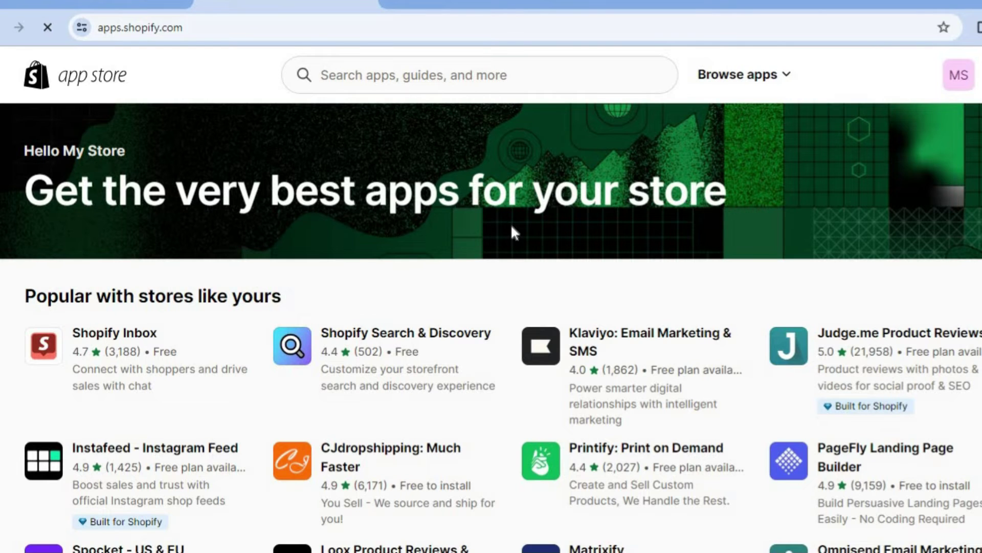
left_click(439, 82)
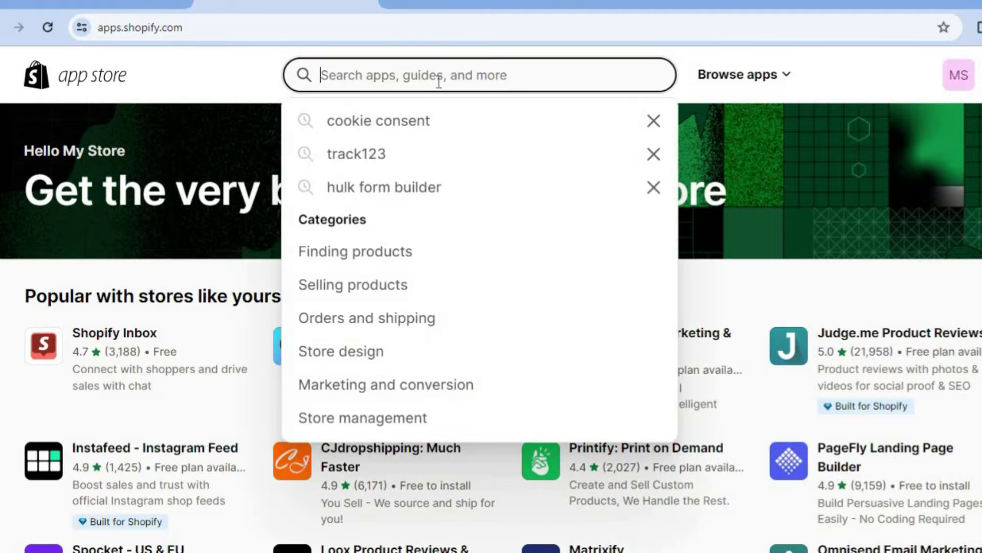
left_click(414, 121)
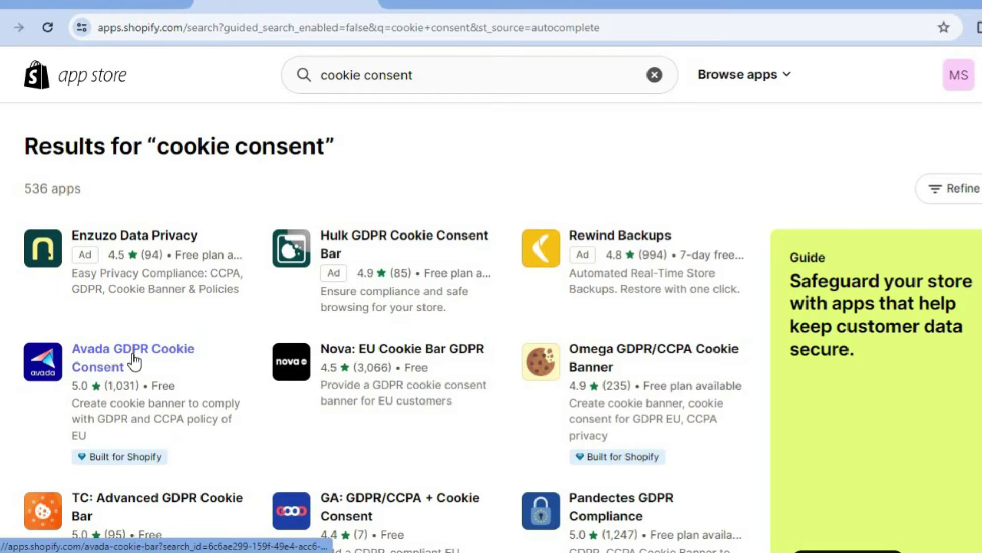
left_click(165, 359)
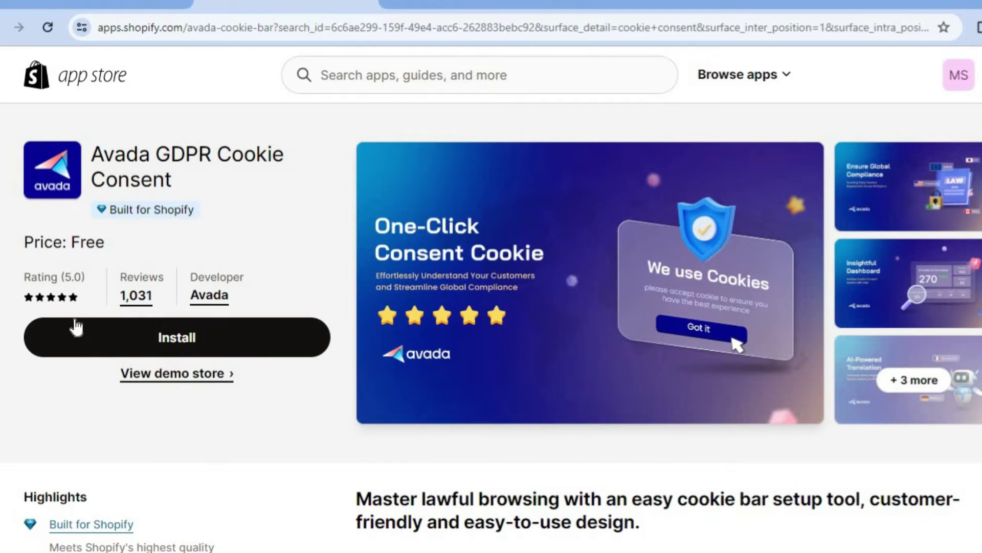
Install Avada Cookie Consent, approving the app's requested store permissions.
left_click(121, 348)
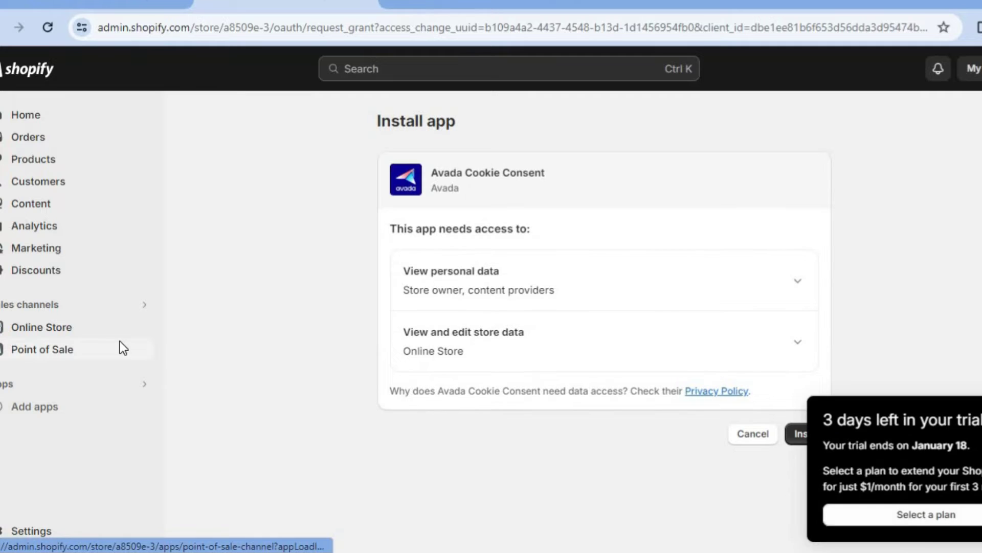
left_click(795, 437)
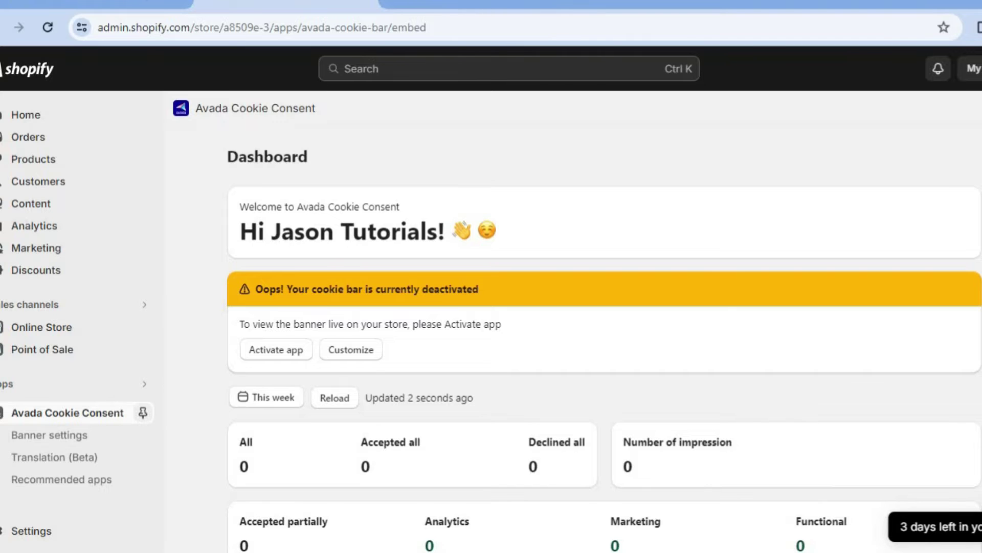
Enable and save the Avada Cookie Bar app embed in the Dawn theme editor.
scroll(527, 237, "down", 2)
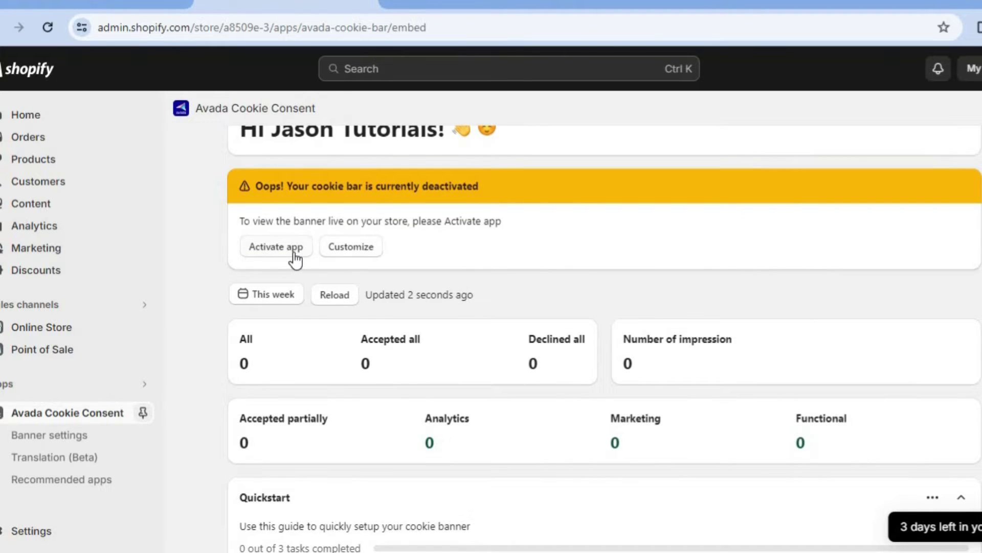
left_click(294, 253)
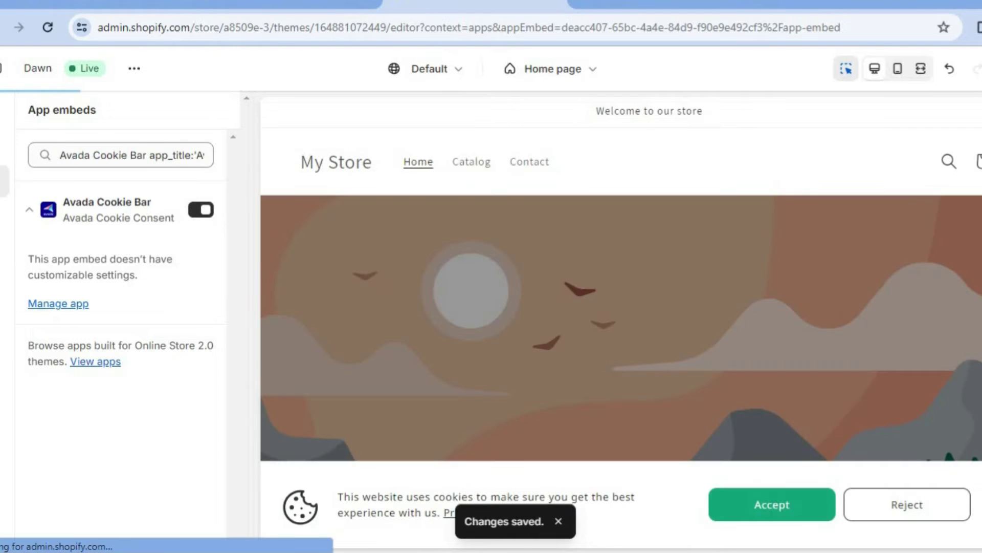
left_click(279, 3)
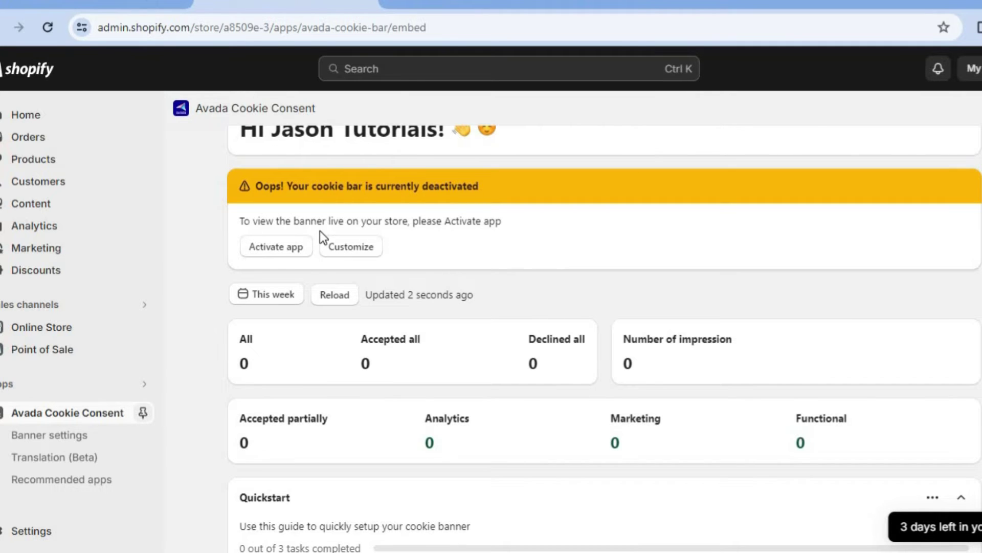
In Banner settings' Region tab, try EU & UK GDPR, then reselect All countries.
scroll(459, 411, "down", 2)
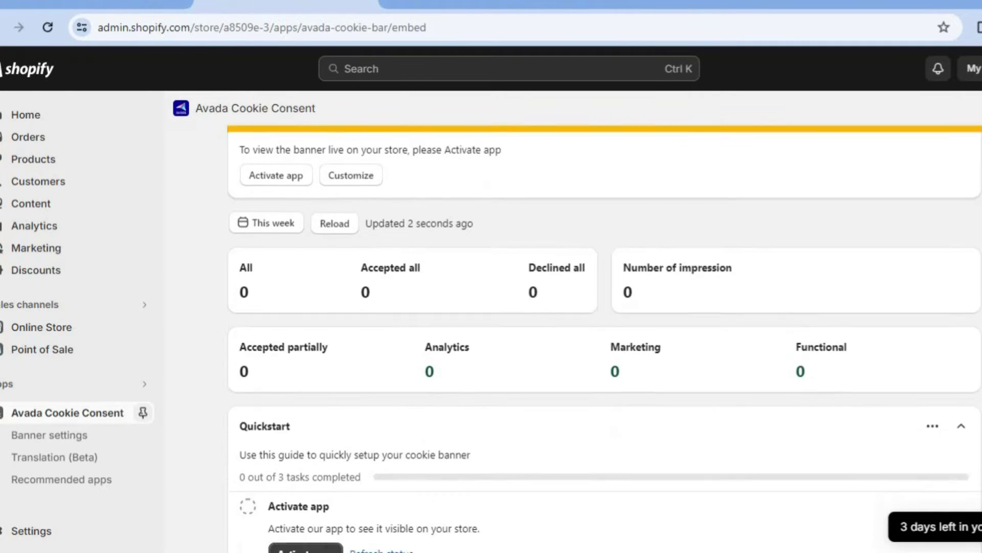
left_click(71, 438)
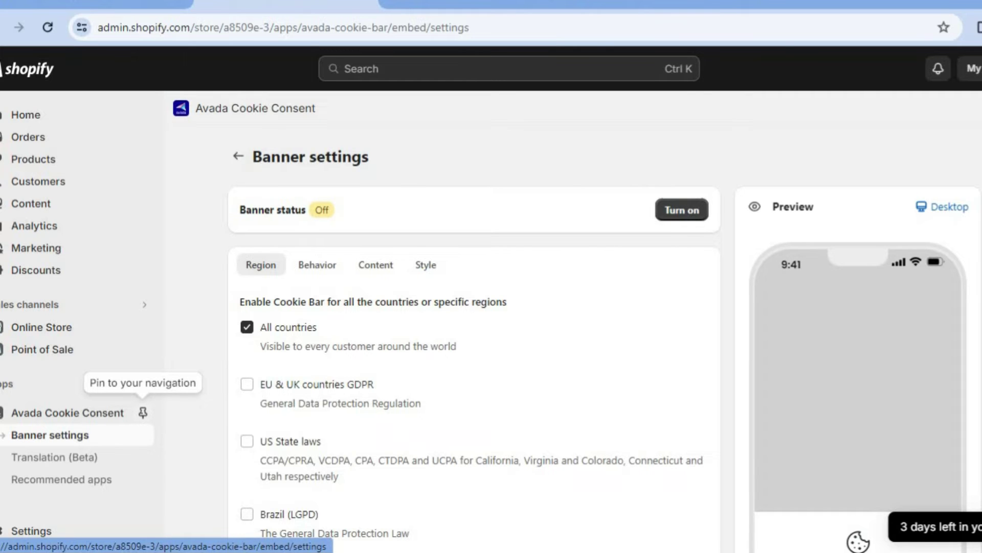
scroll(472, 254, "down", 2)
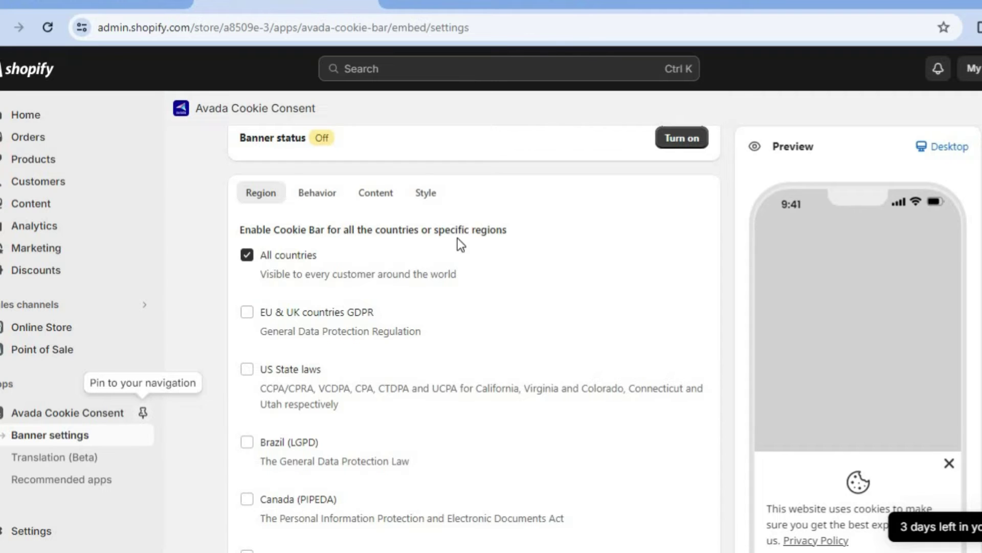
left_click(246, 318)
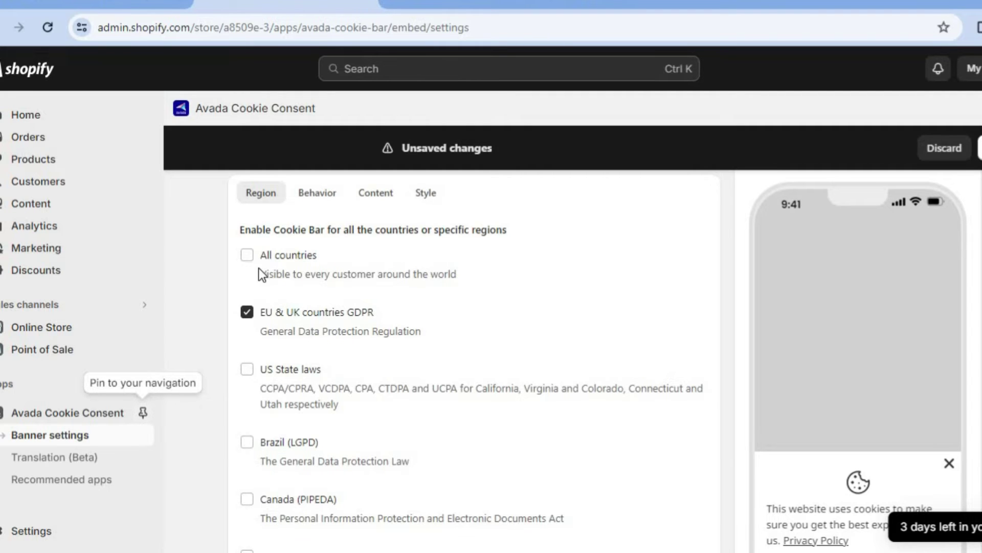
left_click(248, 258)
Review the banner behaviour options, then the Content tab's message, Privacy Policy link and button texts.
left_click(318, 195)
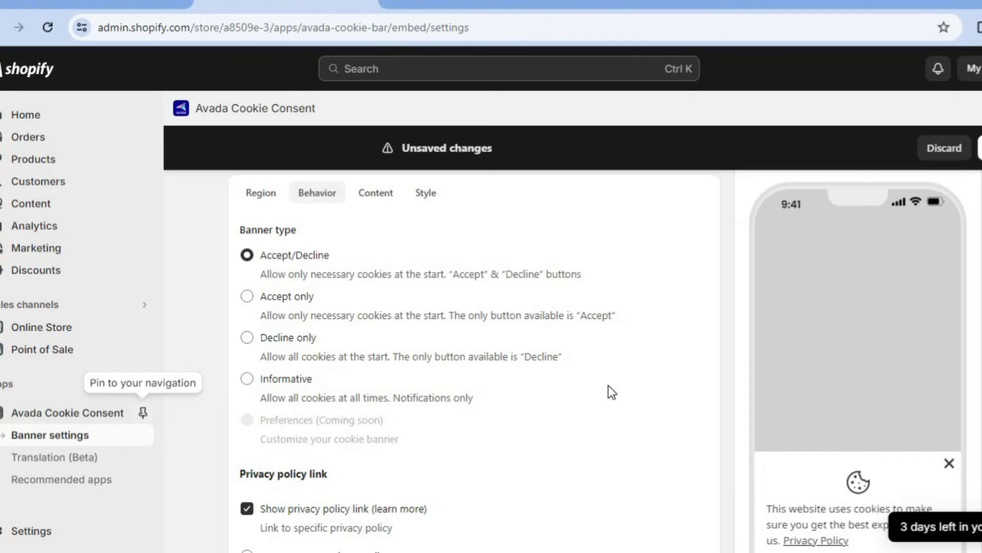
scroll(474, 361, "down", 1)
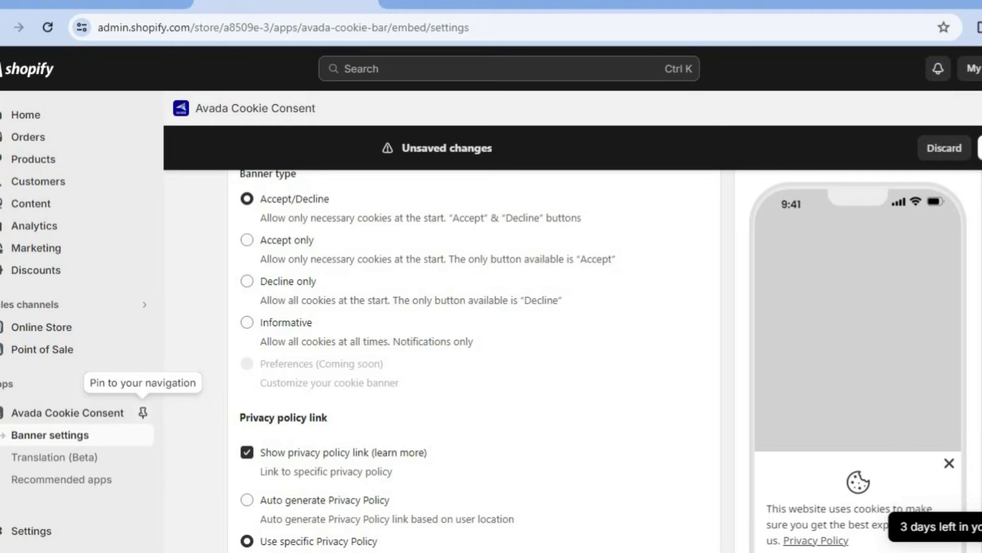
scroll(675, 295, "down", 3)
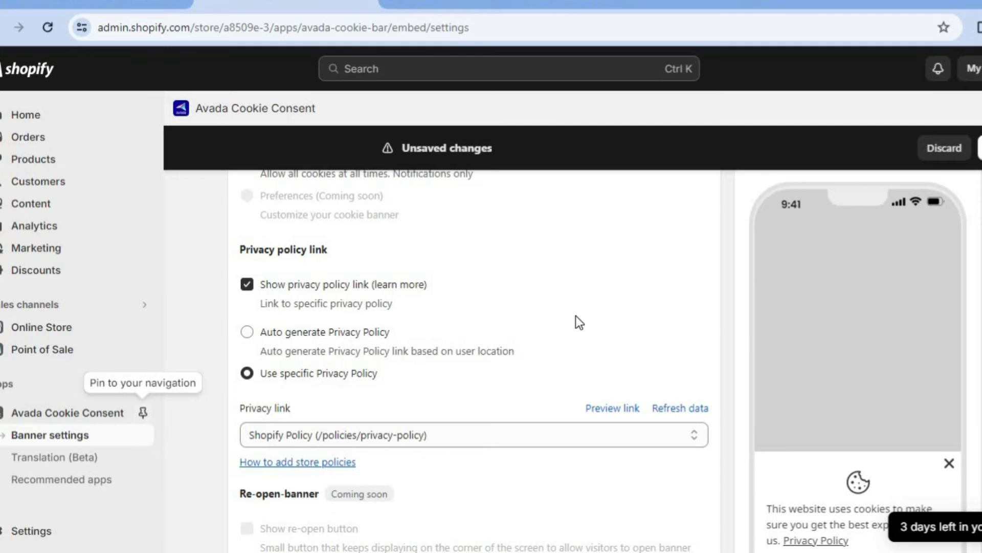
scroll(450, 312, "up", 5)
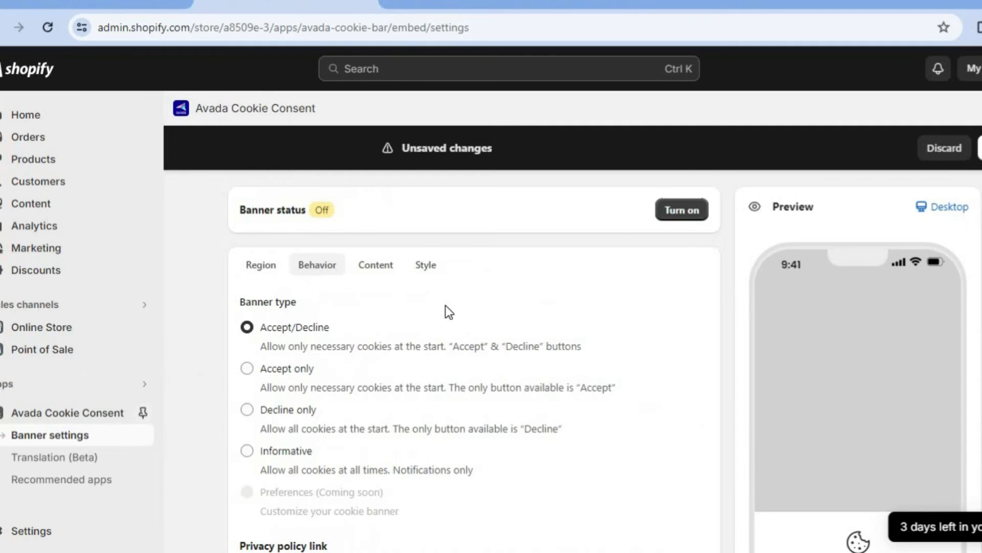
left_click(372, 271)
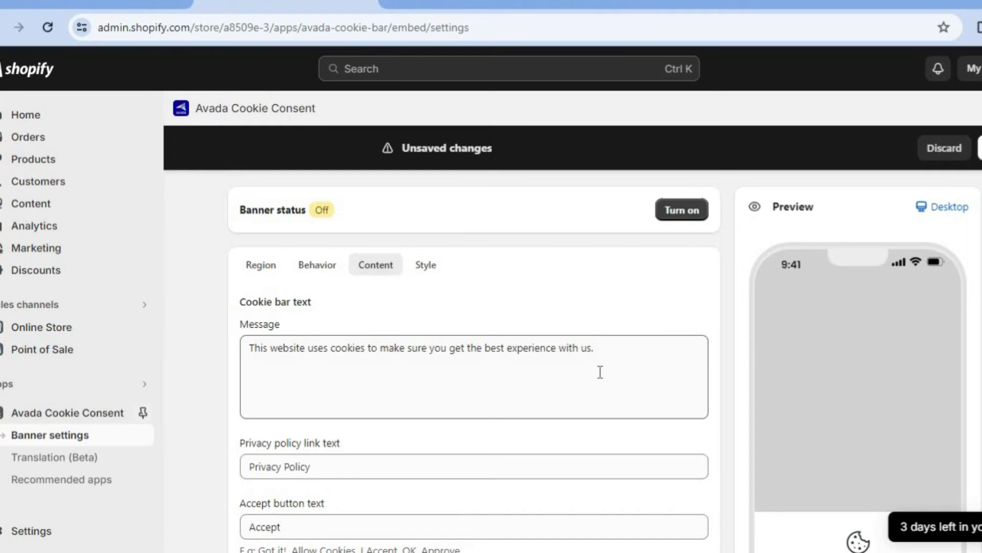
scroll(474, 358, "down", 5)
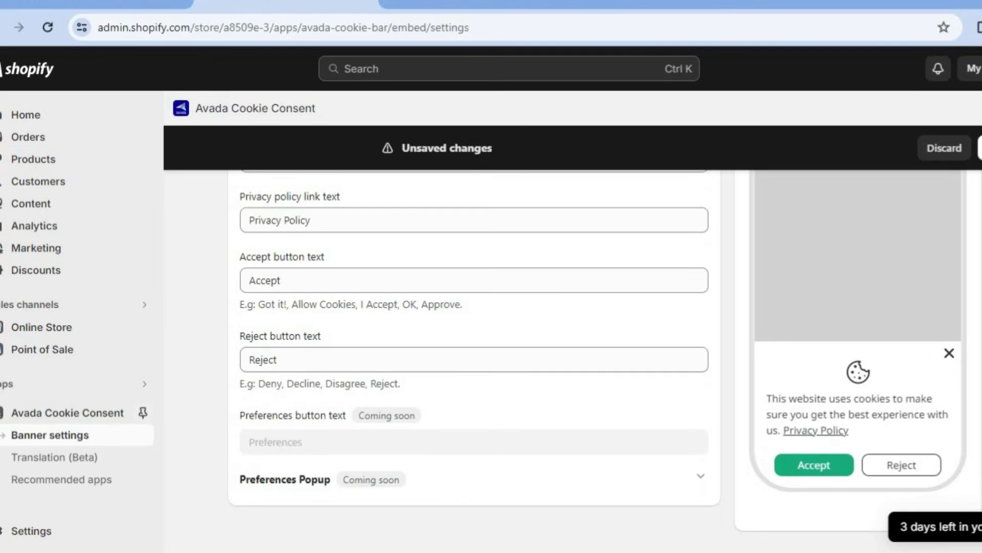
scroll(522, 370, "up", 5)
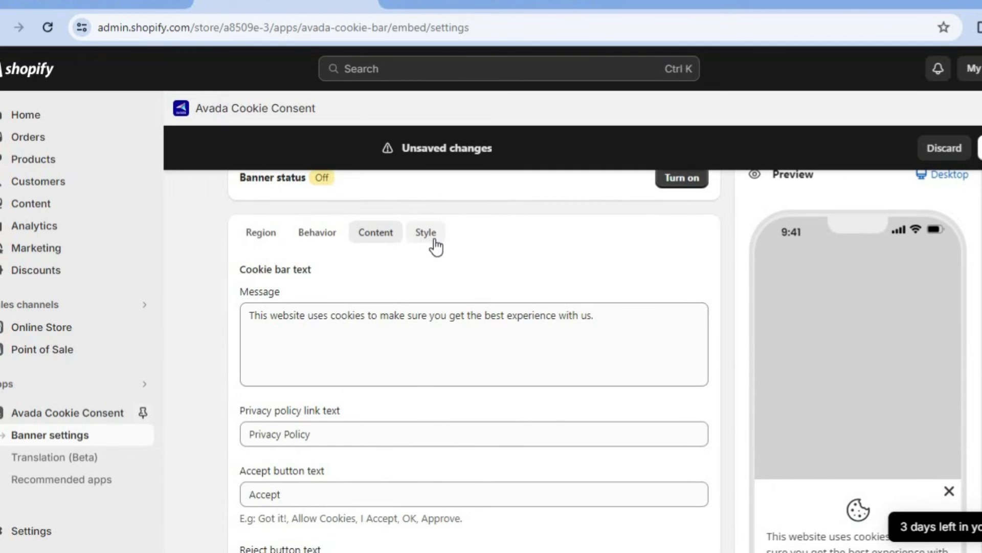
Apply the Dark Theme preset in the banner's Style settings.
left_click(435, 247)
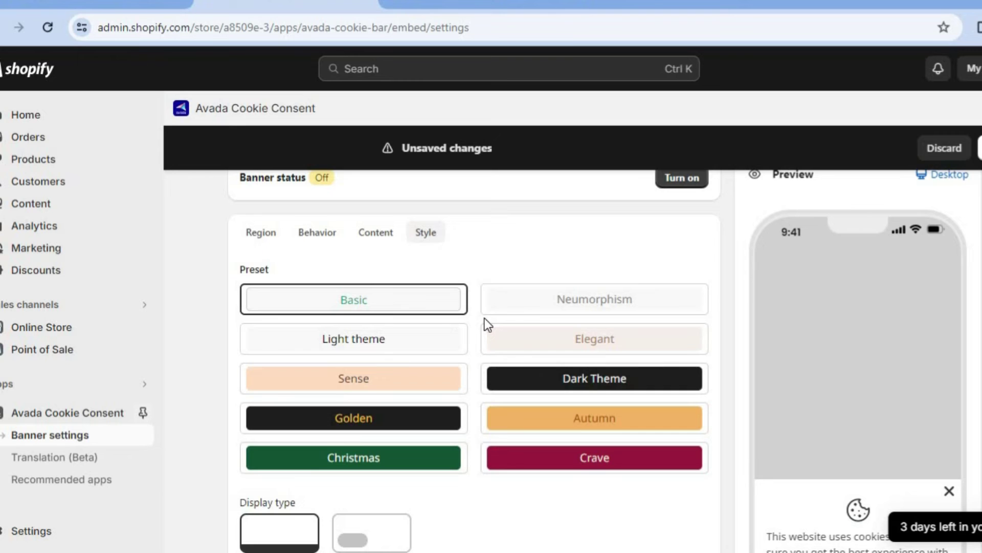
left_click(520, 376)
scroll(519, 376, "down", 2)
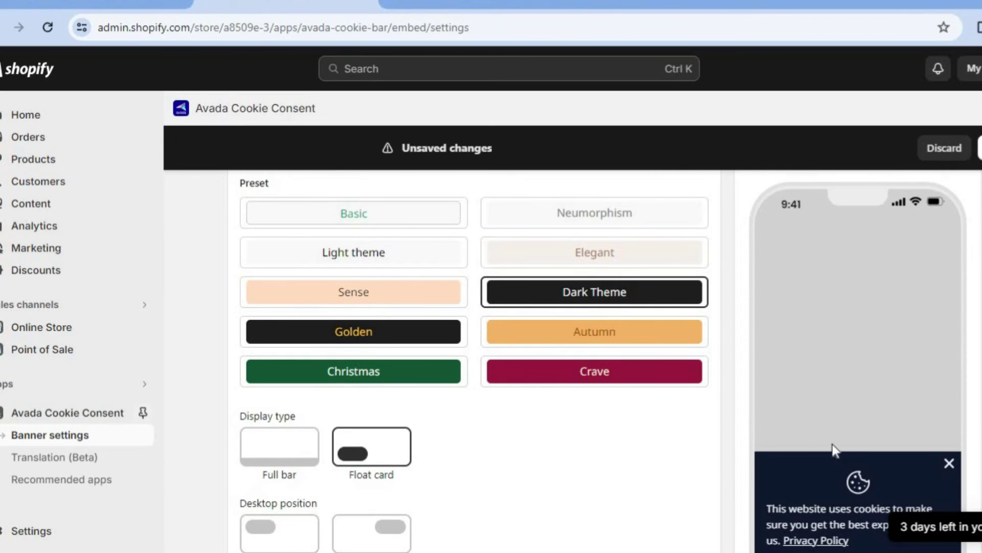
scroll(474, 358, "down", 4)
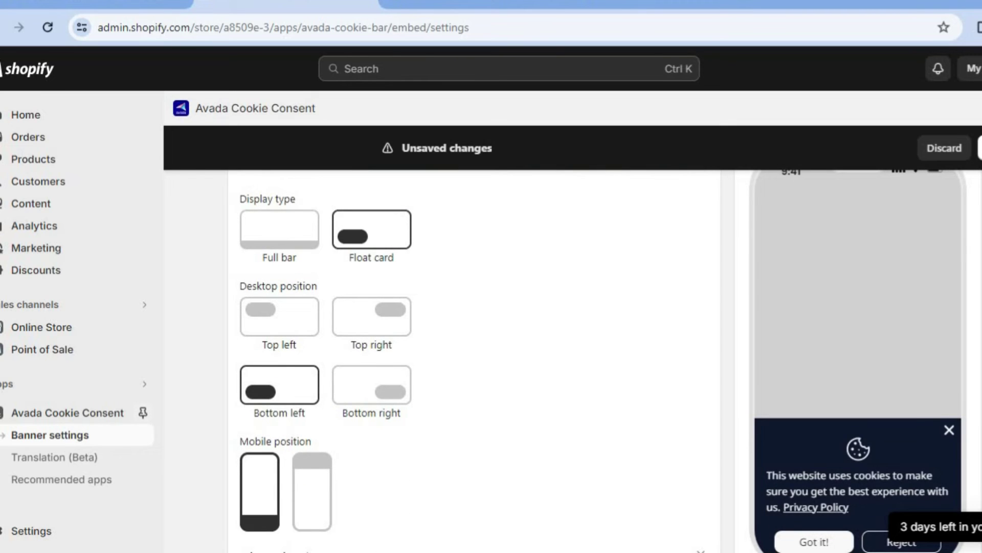
scroll(475, 358, "down", 2)
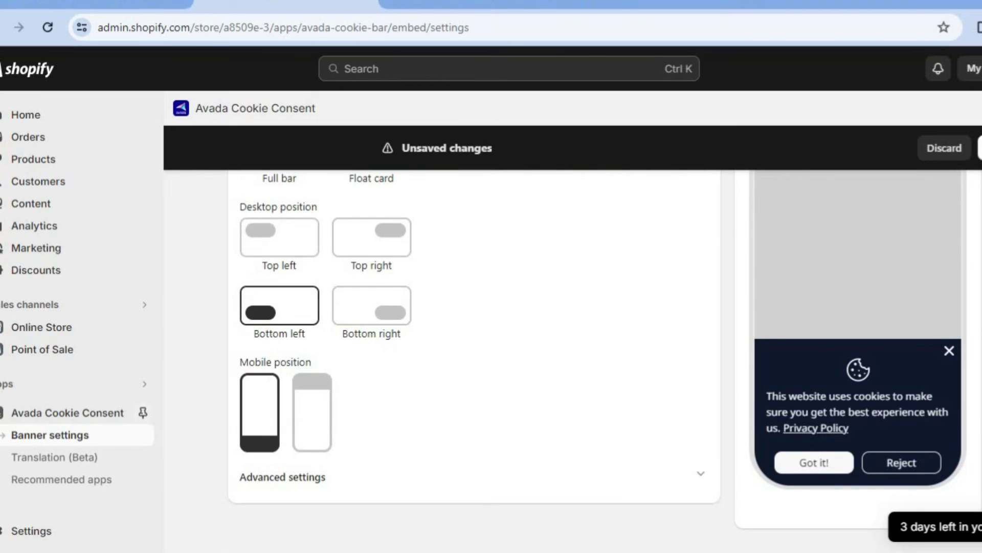
scroll(474, 358, "up", 3)
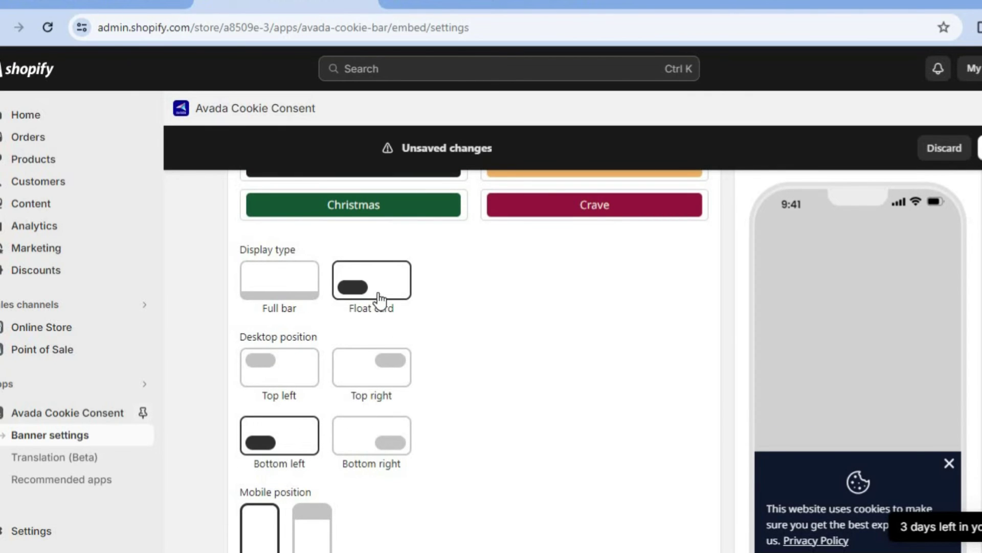
Set the banner display to Float card at Bottom left, after briefly trying Full bar.
left_click(289, 302)
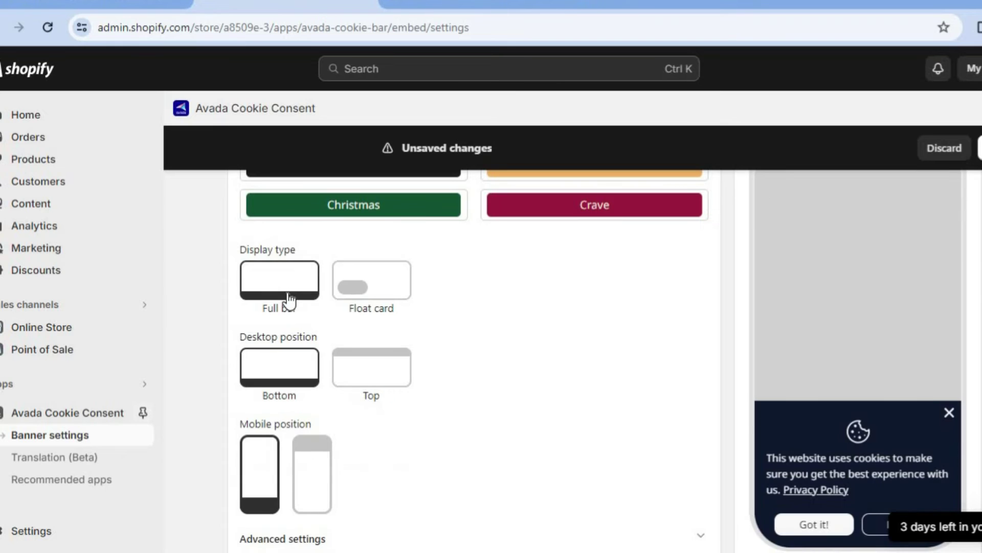
left_click(394, 295)
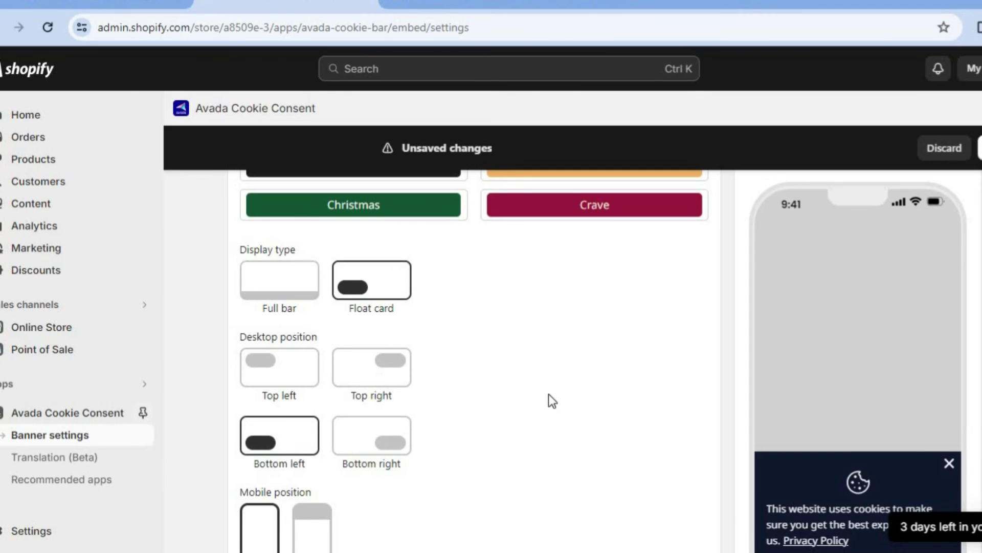
scroll(474, 358, "down", 2)
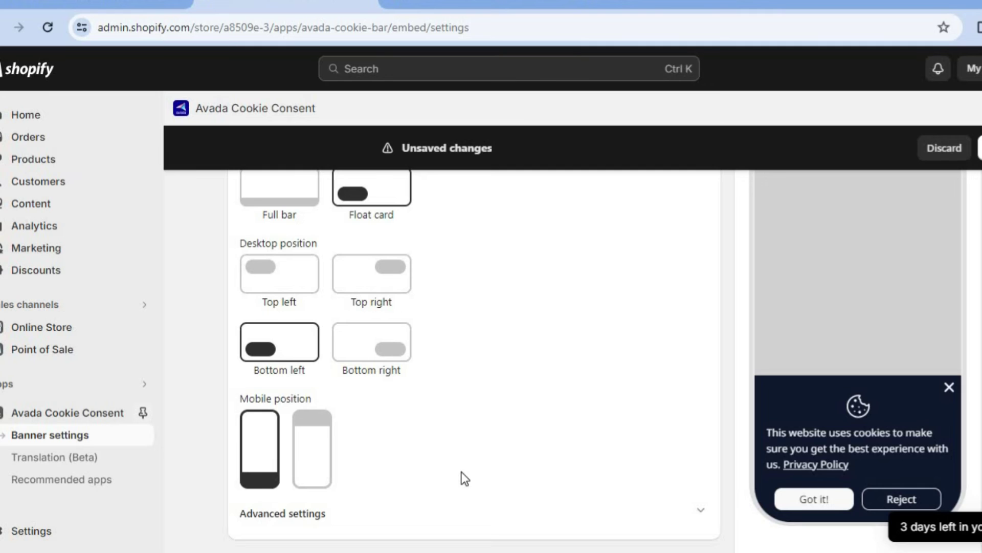
scroll(474, 358, "up", 8)
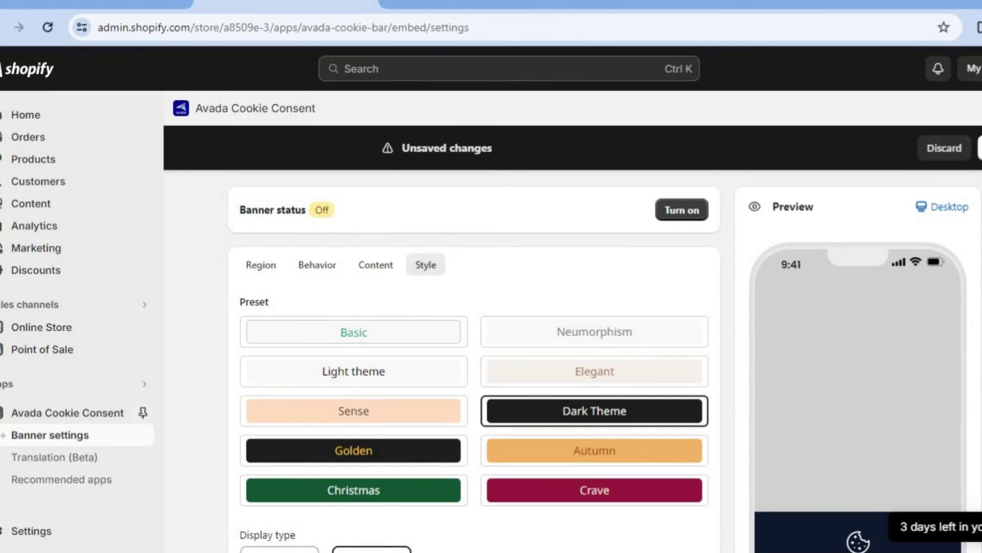
Turn the banner on by enabling the Avada Cookie Bar embed on the live theme.
left_click(680, 213)
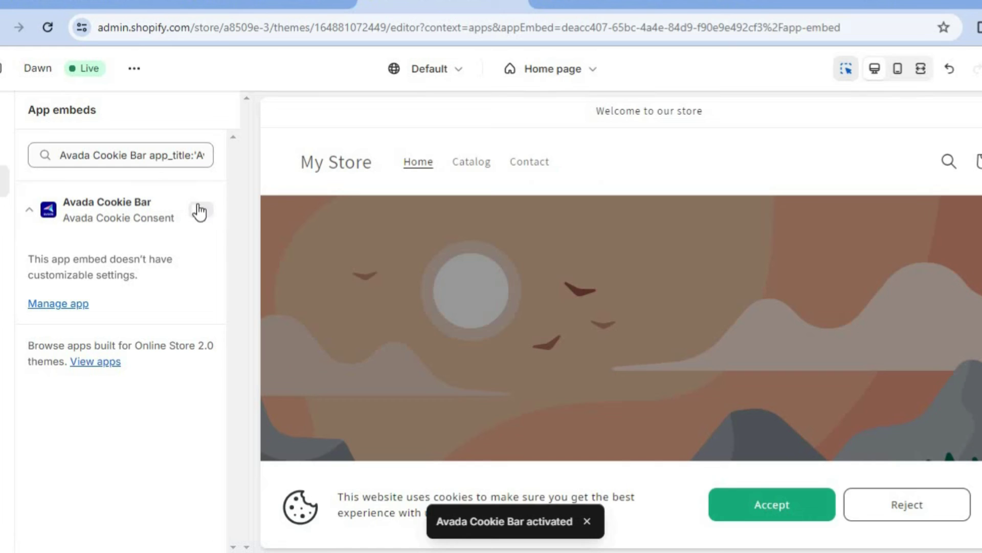
left_click(202, 210)
left_click(298, 4)
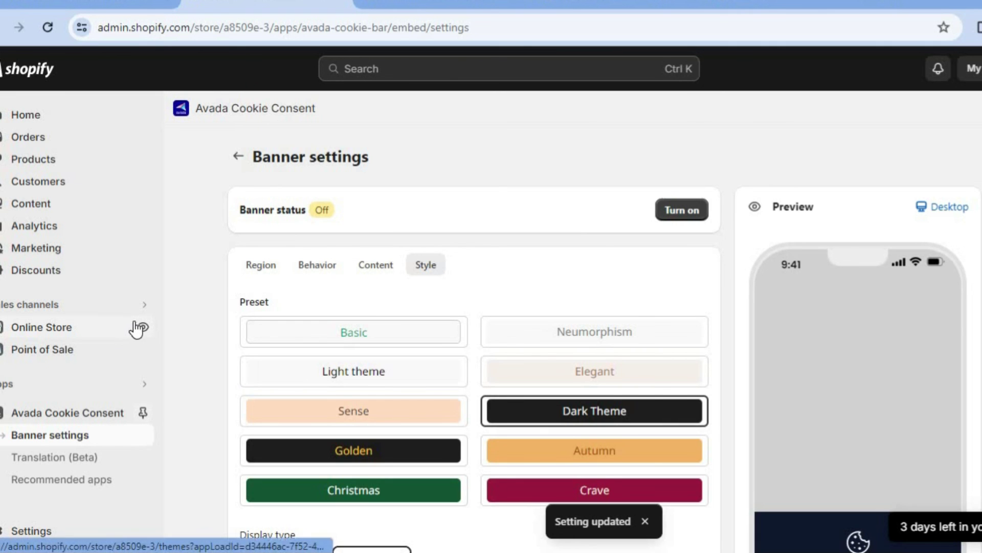
Open the live storefront and check the dark float card with Got it and Reject options.
left_click(143, 327)
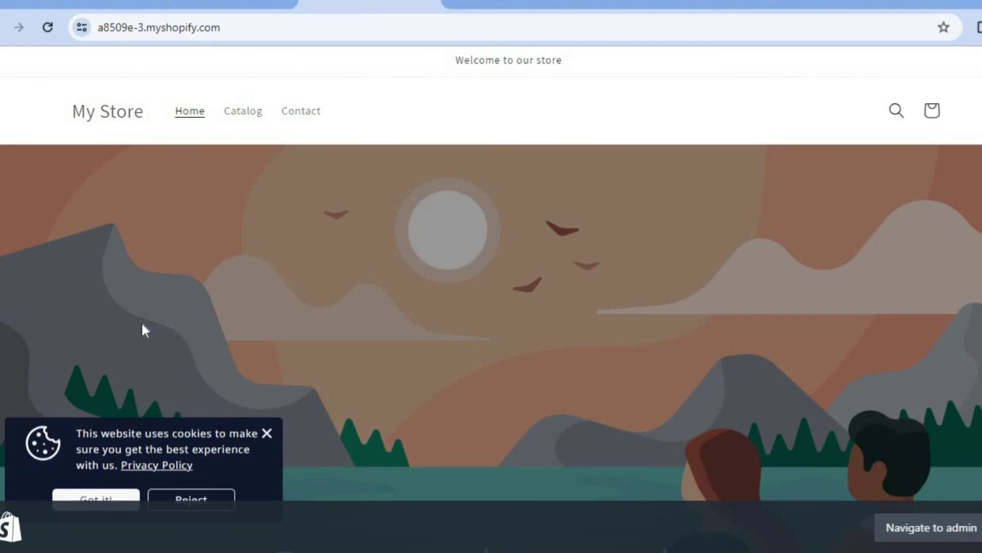
scroll(491, 297, "down", 1)
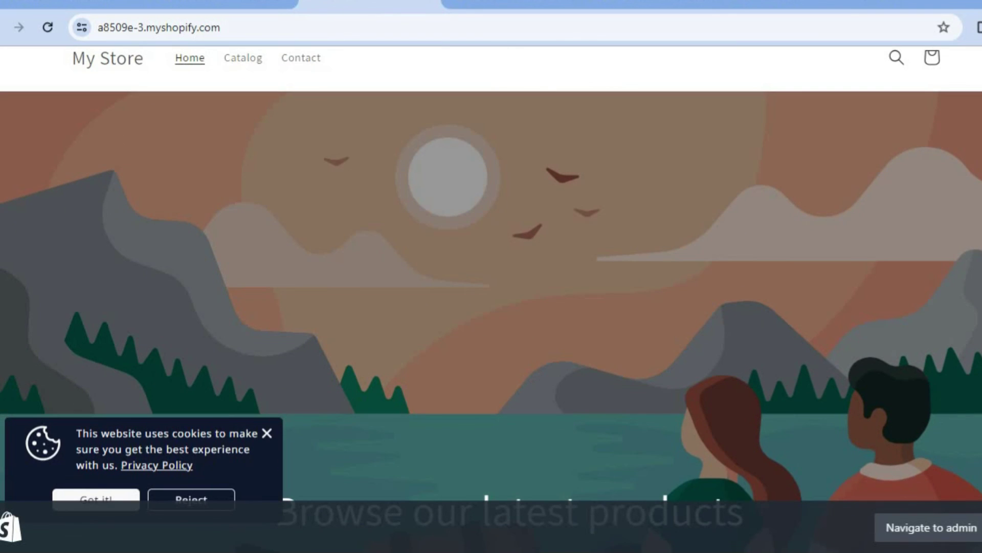